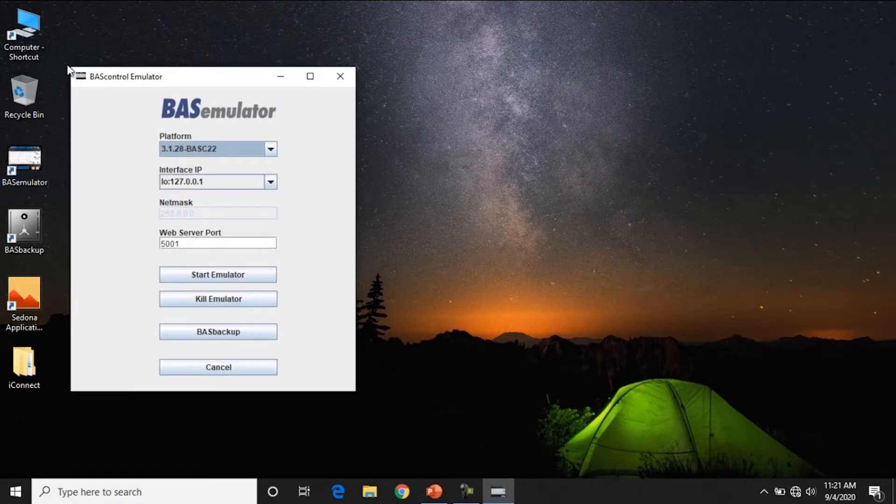
# Start the 3.1.28-BASC22 emulator so localhost:5001 opens in Edge
pyautogui.moveTo(143, 79); pyautogui.dragTo(369, 45)
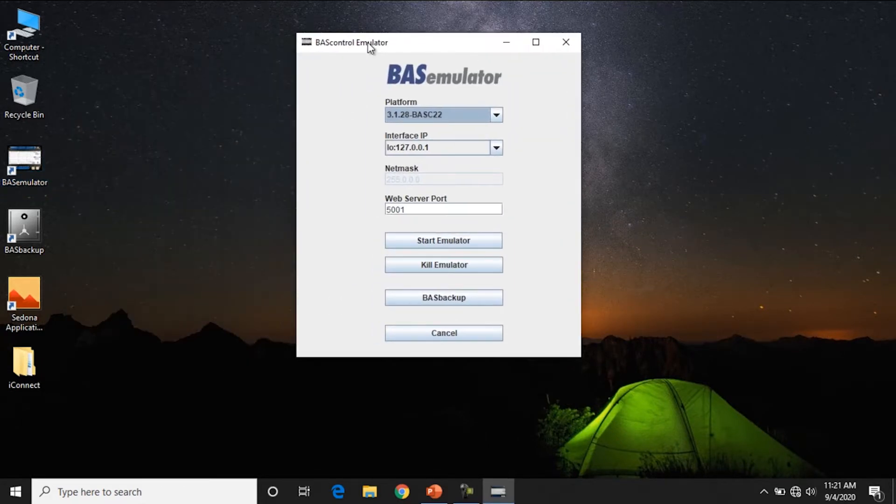
pyautogui.click(413, 114)
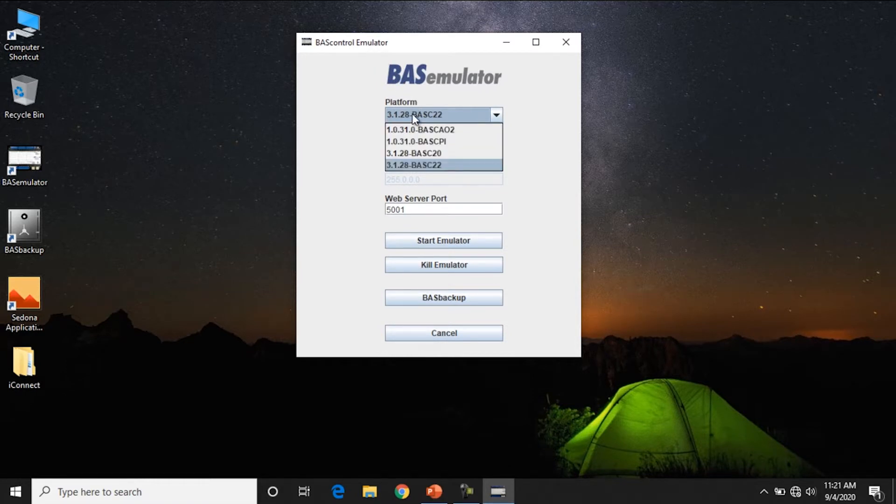
pyautogui.click(440, 167)
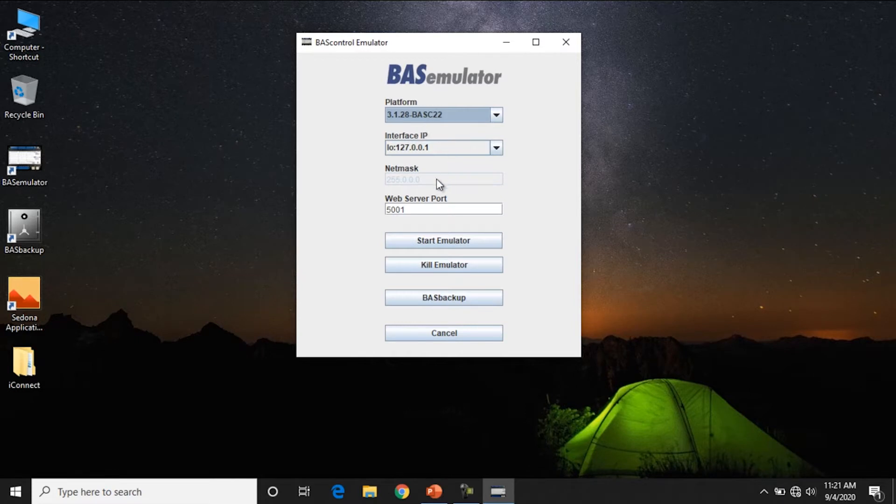
pyautogui.click(442, 242)
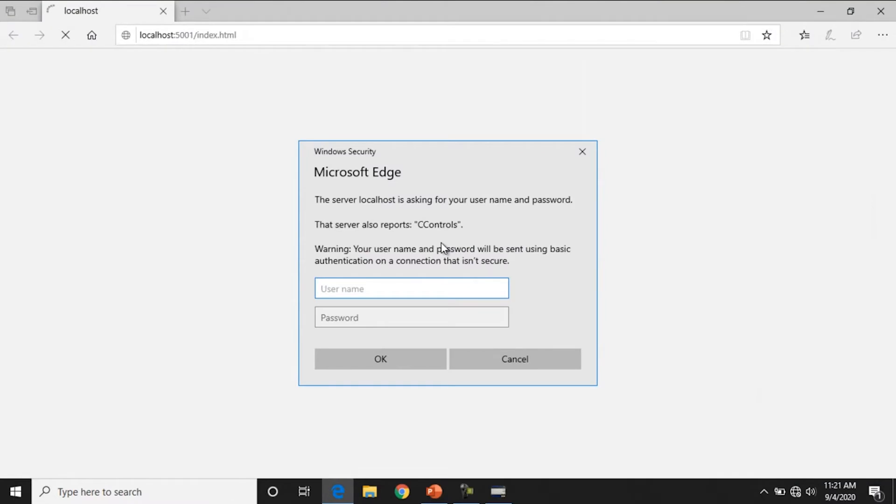
# Sign in with the controller's user name and password, then view the I/O page full screen
pyautogui.write('admin')
pyautogui.press('Tab')
pyautogui.write('admin')
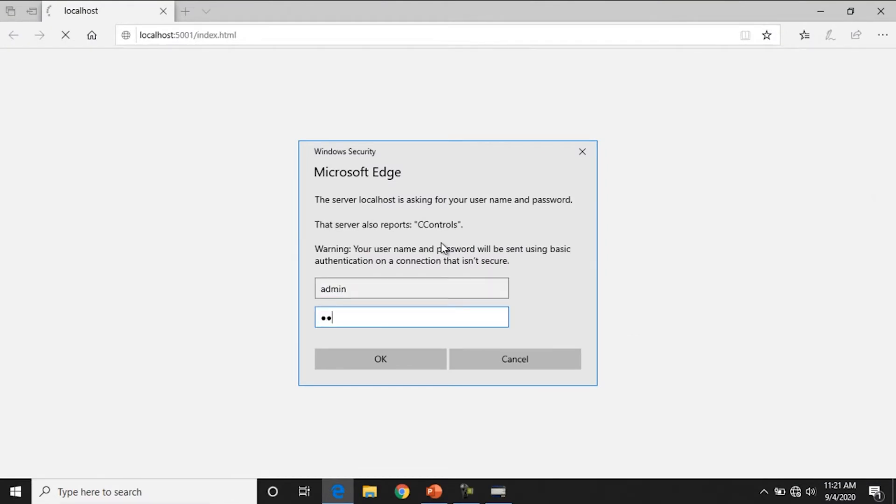
pyautogui.press('Return')
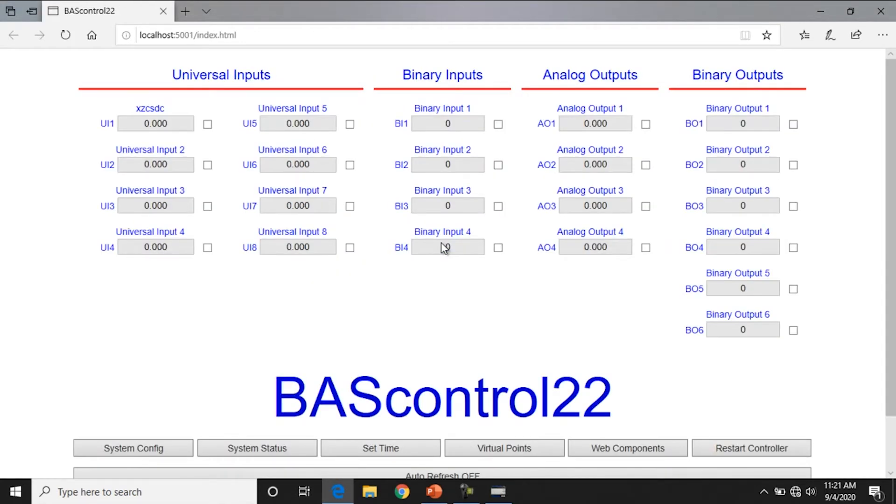
pyautogui.press('F11')
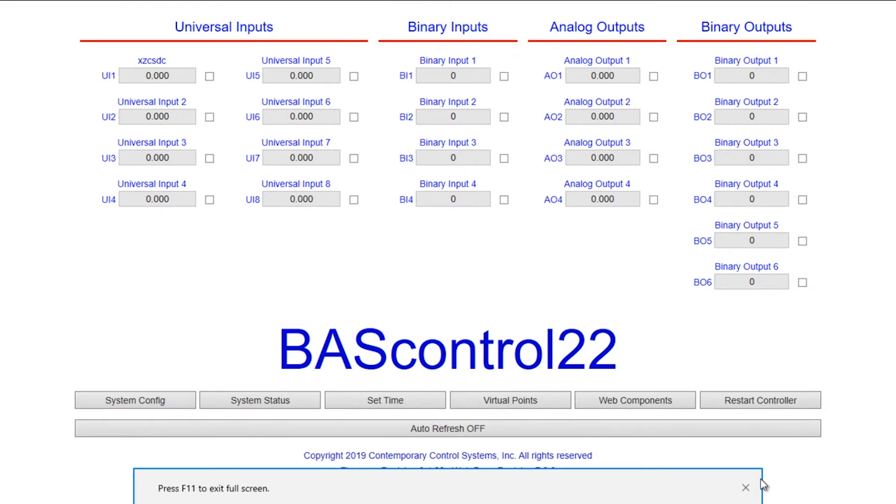
pyautogui.click(746, 488)
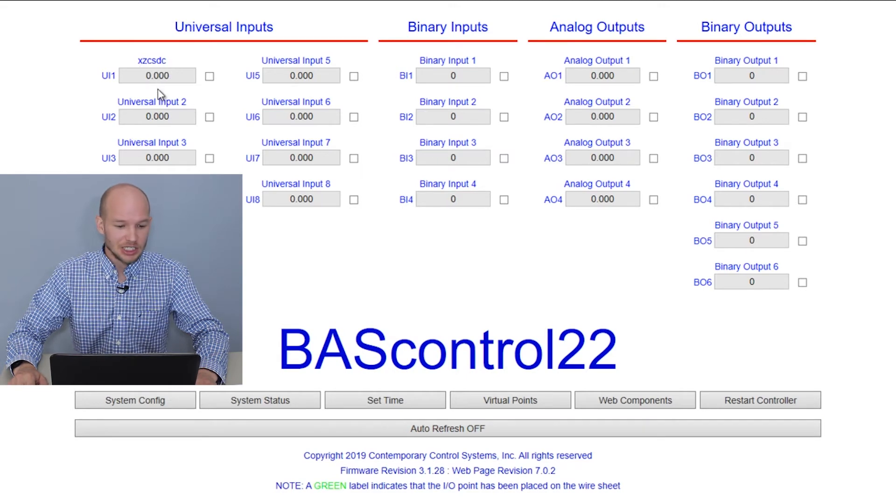
# Name Universal Input 2 'test' with SIEMENS units and COV increment 5, then save
pyautogui.click(160, 107)
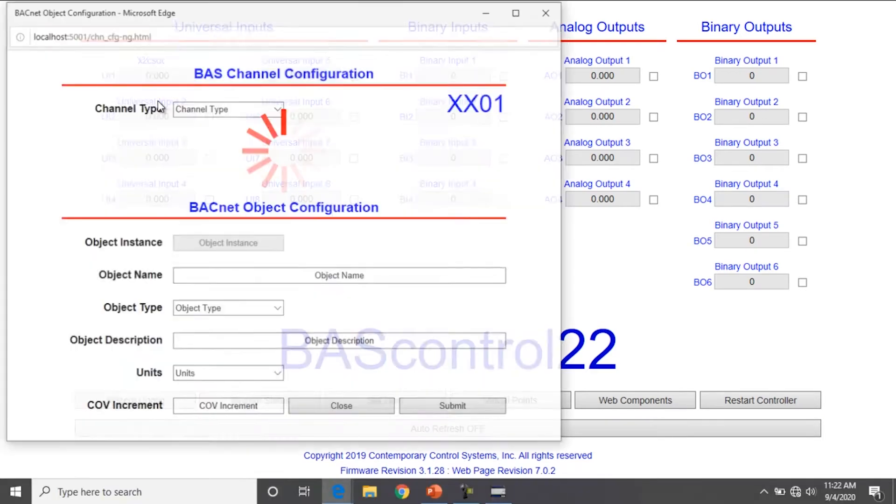
pyautogui.moveTo(371, 276); pyautogui.dragTo(278, 274)
pyautogui.write('test')
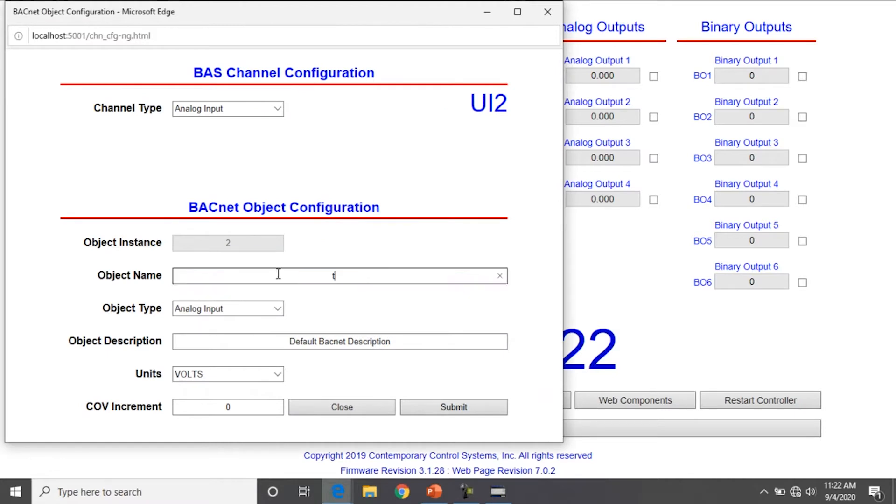
pyautogui.click(250, 374)
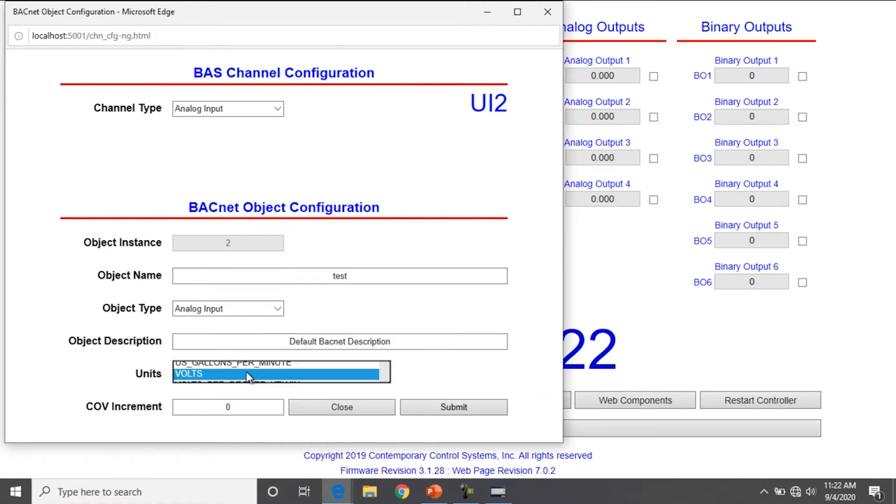
pyautogui.click(261, 221)
pyautogui.moveTo(239, 406); pyautogui.dragTo(218, 402)
pyautogui.write('5')
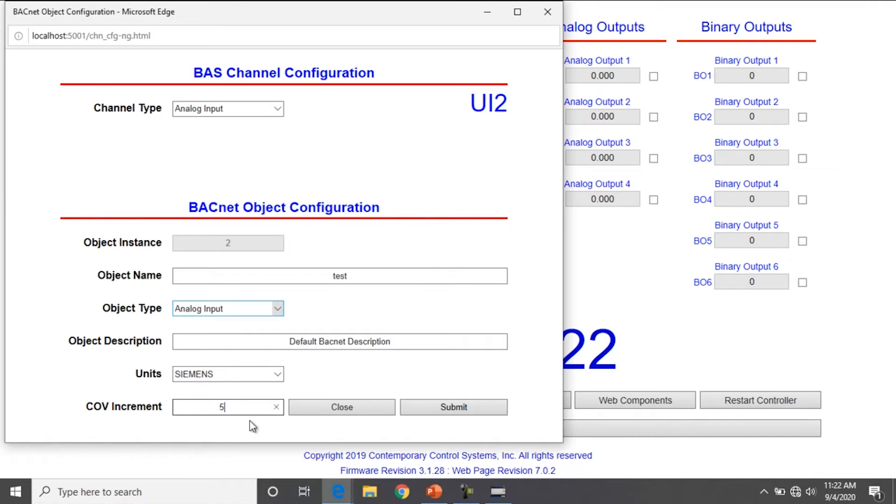
pyautogui.click(440, 412)
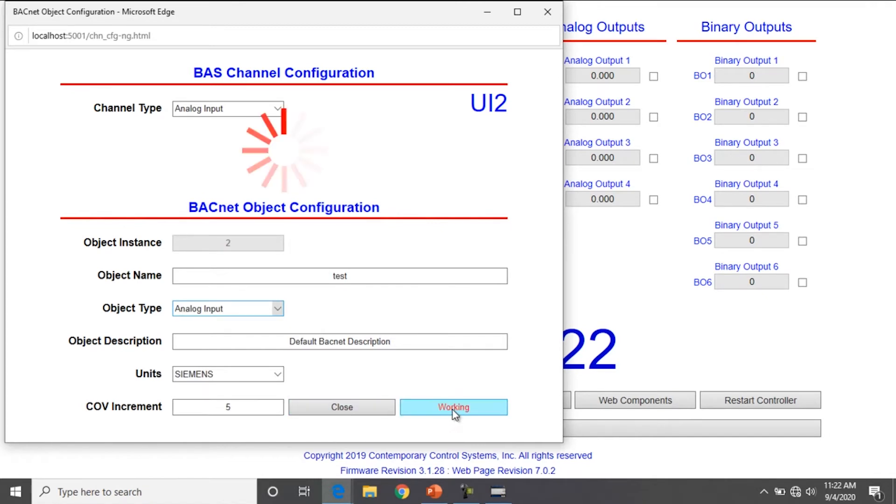
pyautogui.click(328, 414)
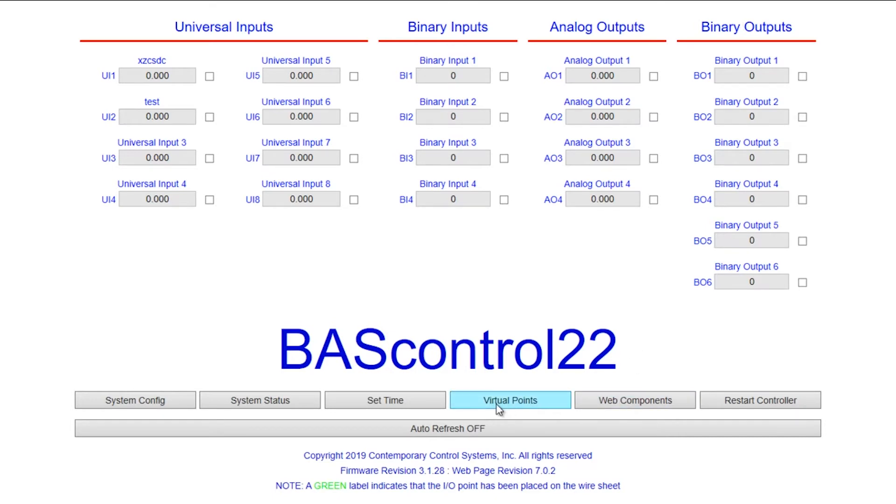
pyautogui.click(551, 399)
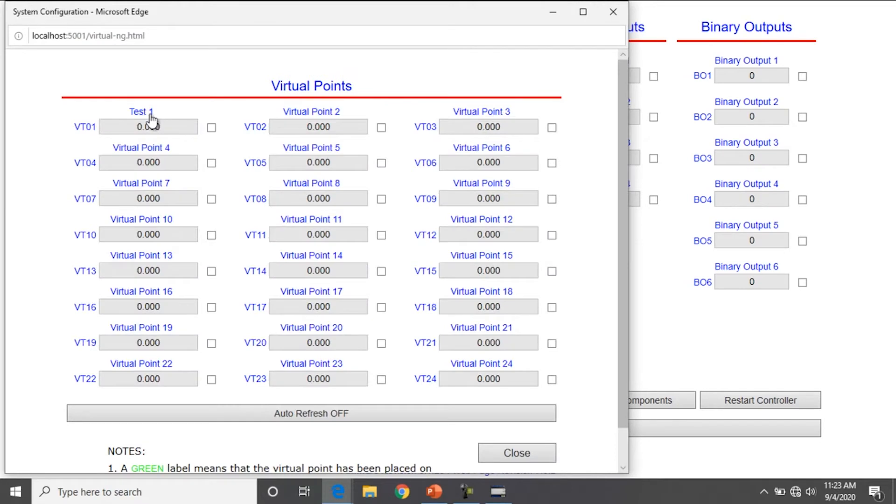
pyautogui.click(150, 117)
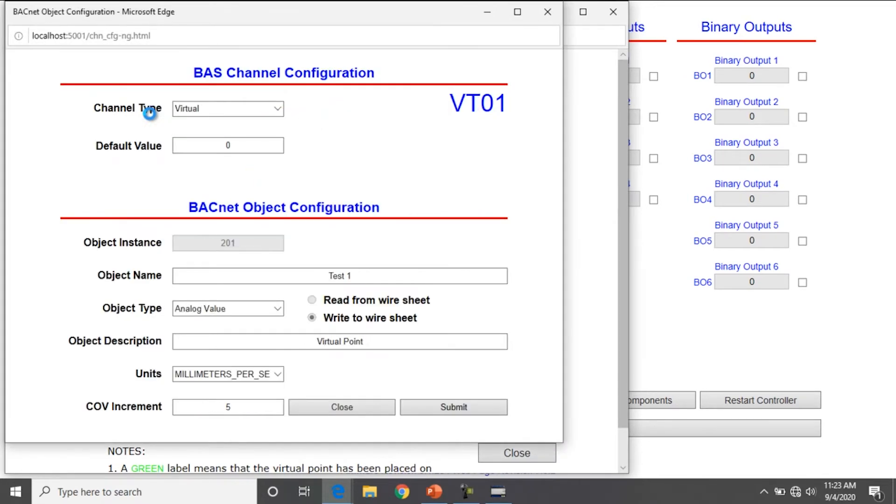
pyautogui.moveTo(226, 407); pyautogui.dragTo(196, 407)
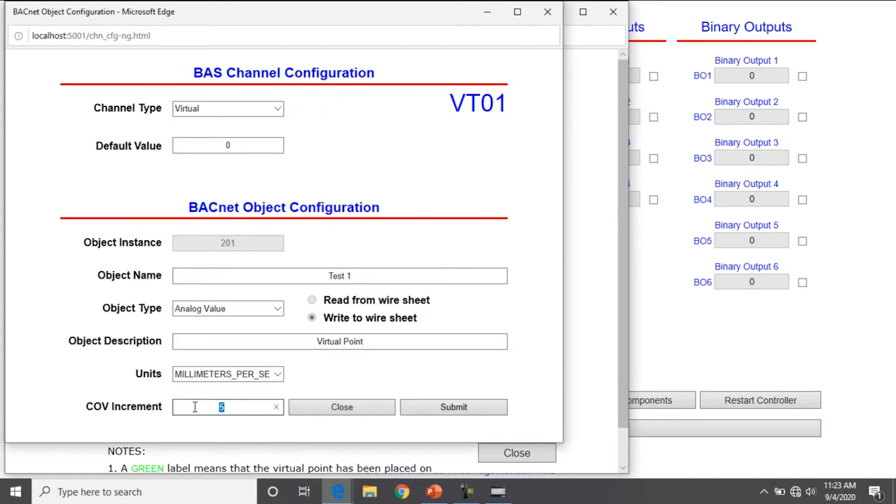
pyautogui.click(219, 375)
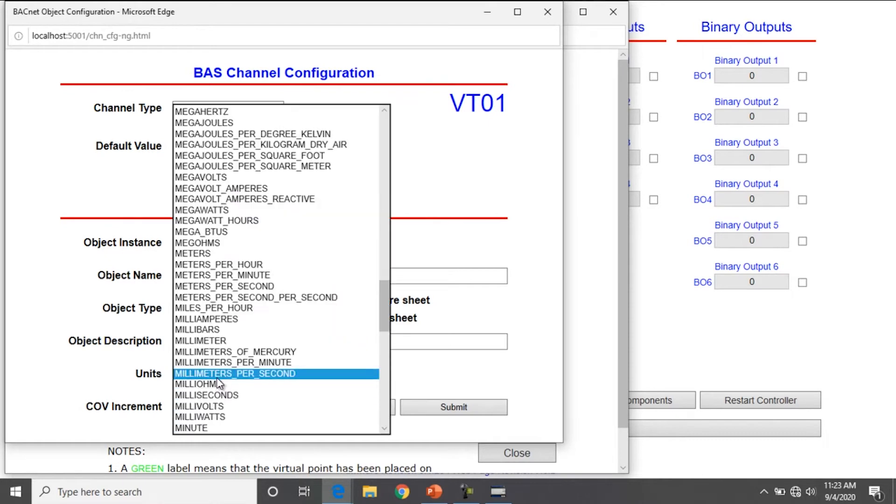
pyautogui.click(451, 412)
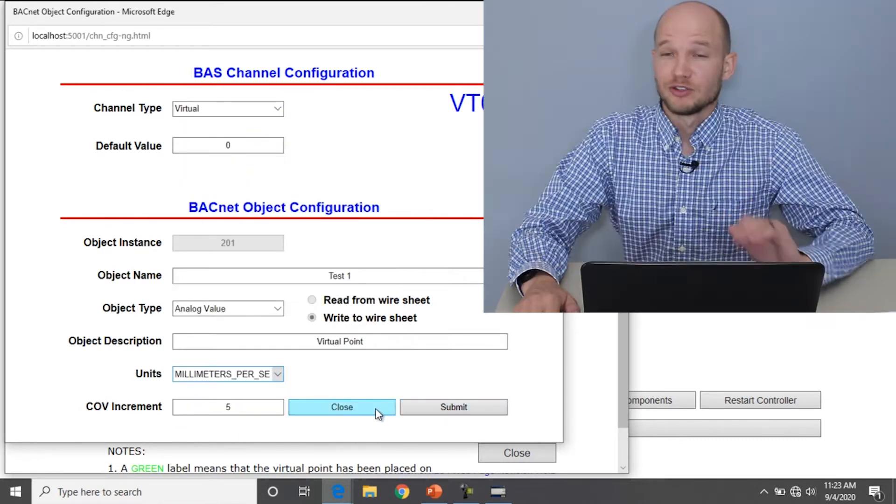
pyautogui.click(376, 411)
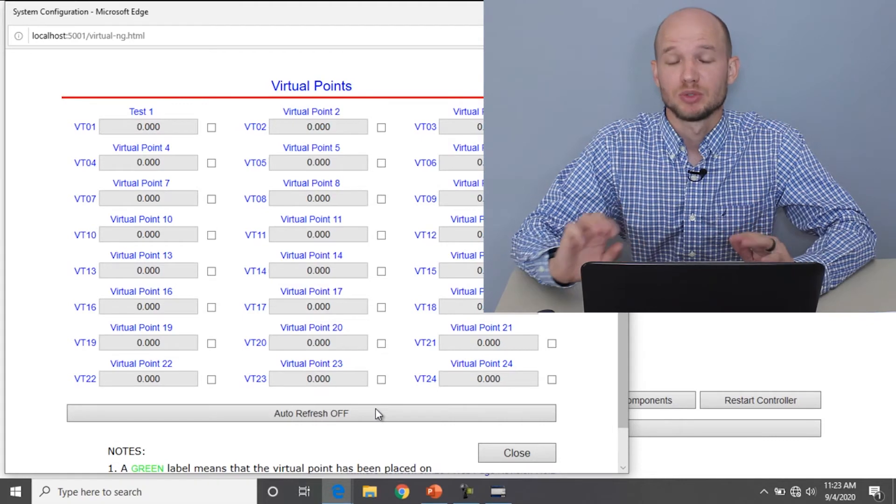
pyautogui.click(513, 453)
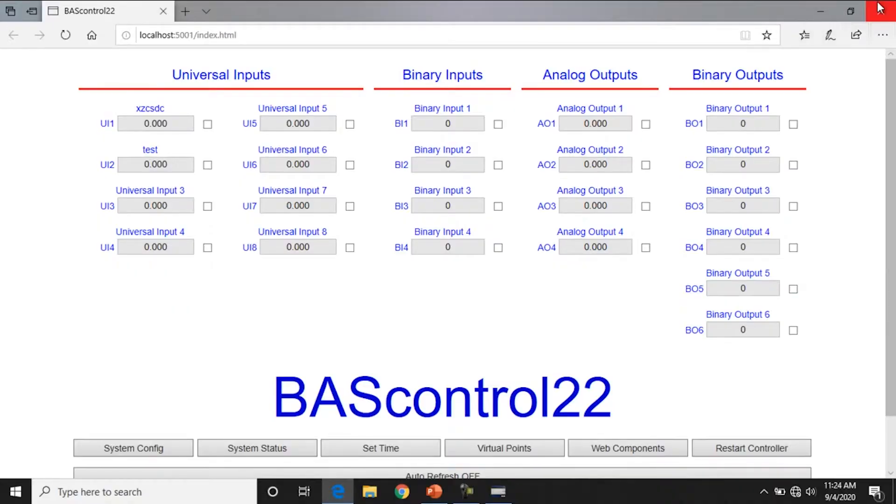
# Close the browser to return to the running BASemulator window
pyautogui.click(880, 9)
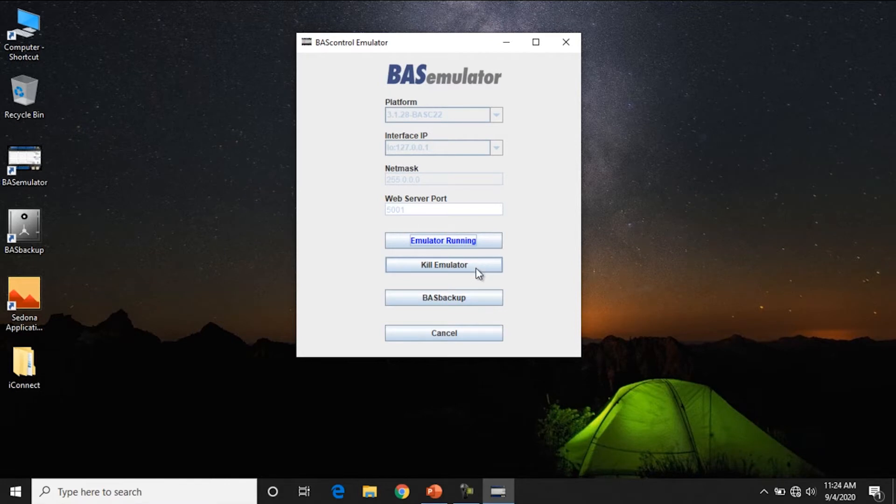
# Move the emulator window right and launch BASbackup for 127.0.0.1:5001
pyautogui.moveTo(483, 43); pyautogui.dragTo(700, 44)
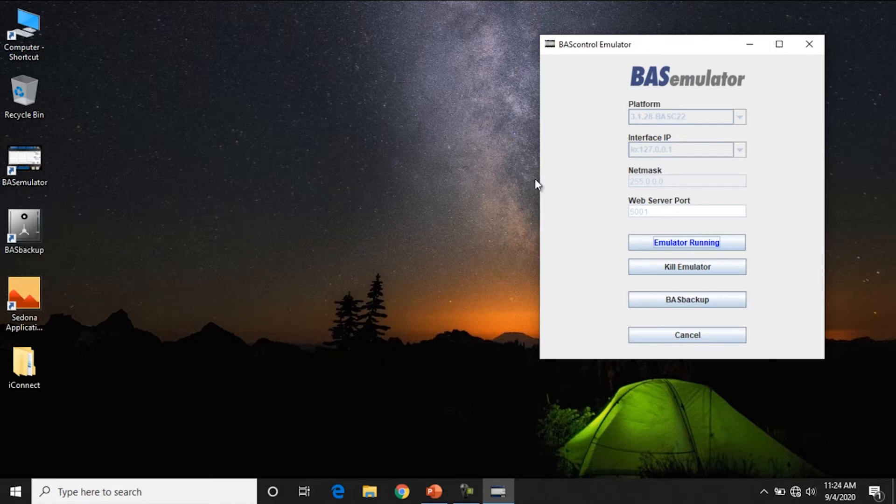
pyautogui.click(695, 302)
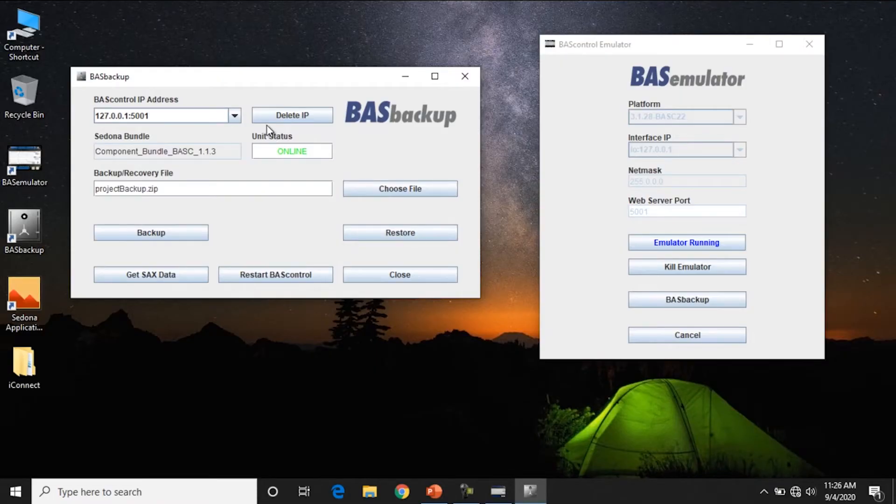
# Keep the 127.0.0.1:5001 emulator address and name the backup file emulated-backup01
pyautogui.click(236, 117)
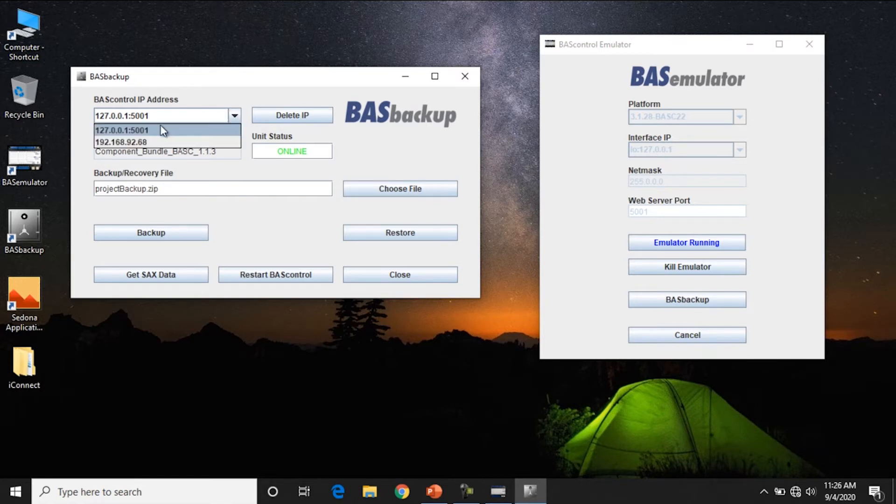
pyautogui.click(138, 142)
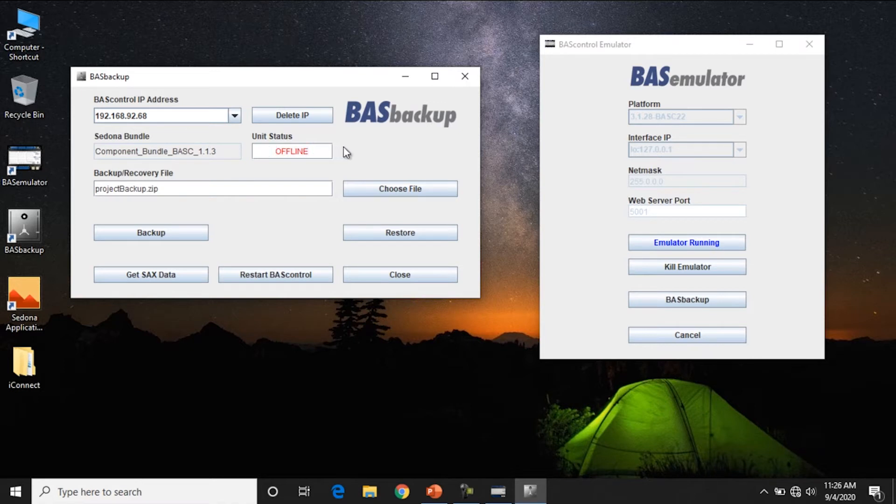
pyautogui.click(231, 116)
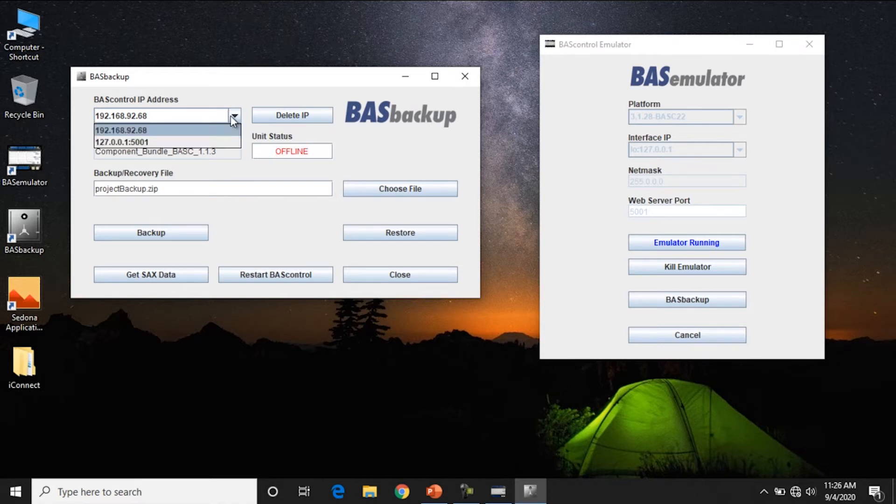
pyautogui.click(133, 139)
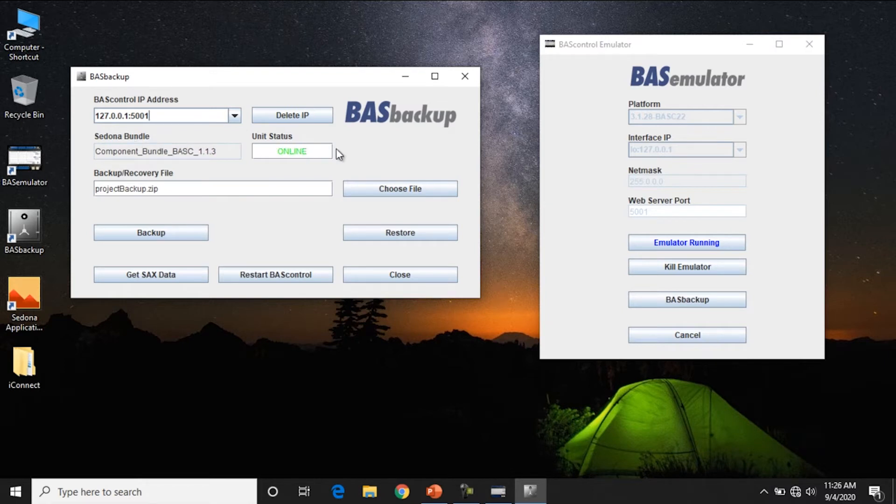
pyautogui.tripleClick(217, 188)
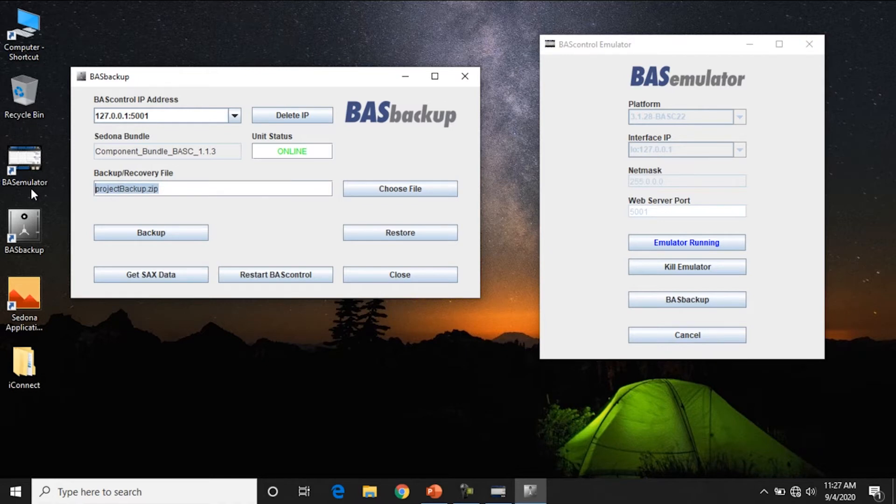
pyautogui.write('emulated')
pyautogui.press('BackSpace')
pyautogui.write('-back')
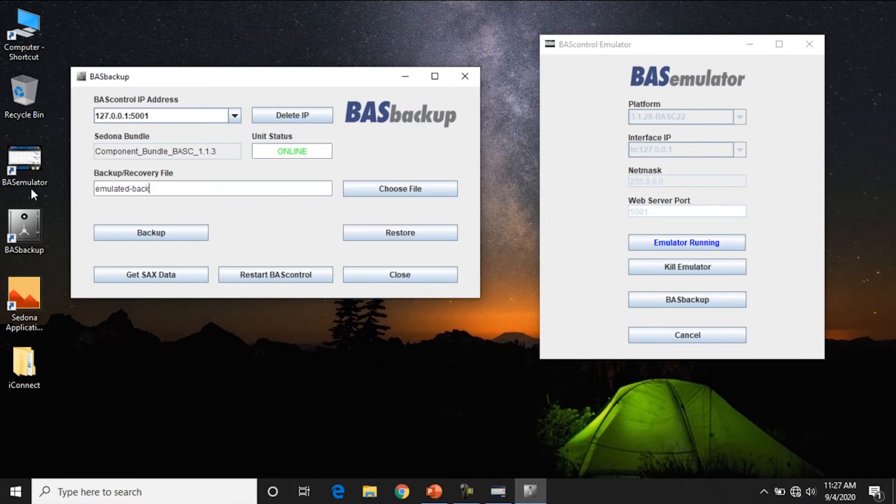
pyautogui.write('up01')
# Run the backup, supplying the wire sheet user name and password
pyautogui.click(121, 232)
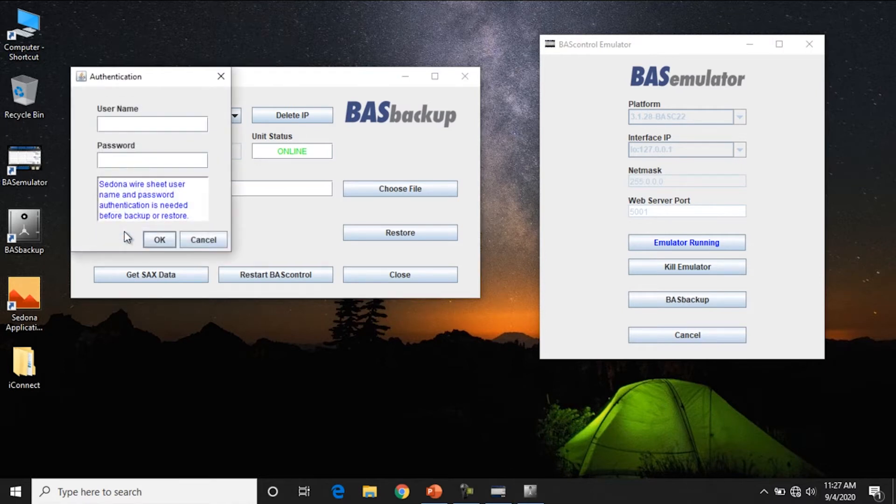
pyautogui.write('admin')
pyautogui.press('Tab')
pyautogui.write('admin')
pyautogui.click(159, 240)
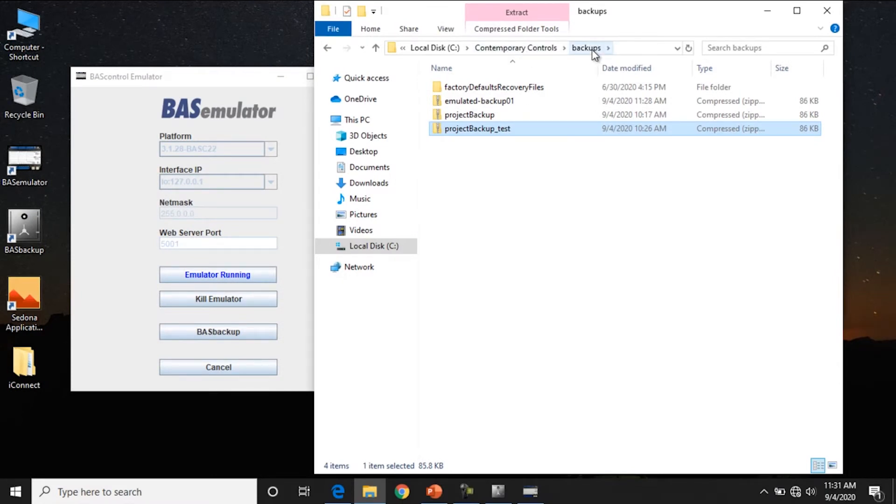
# Open emulated-backup01.zip in the backups folder to view its seven files
pyautogui.doubleClick(491, 102)
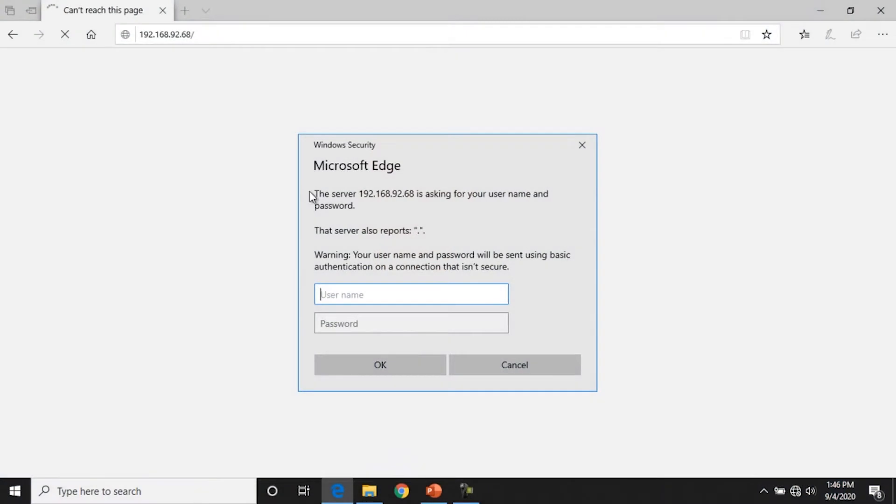
# Log in to the 192.168.92.68 controller with its user name and password
pyautogui.write('admin')
pyautogui.press('Tab')
pyautogui.write('admin')
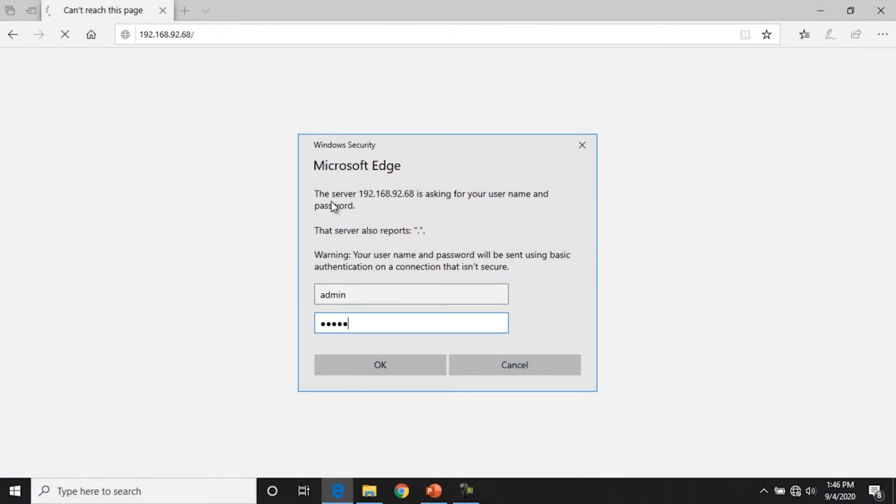
pyautogui.press('Return')
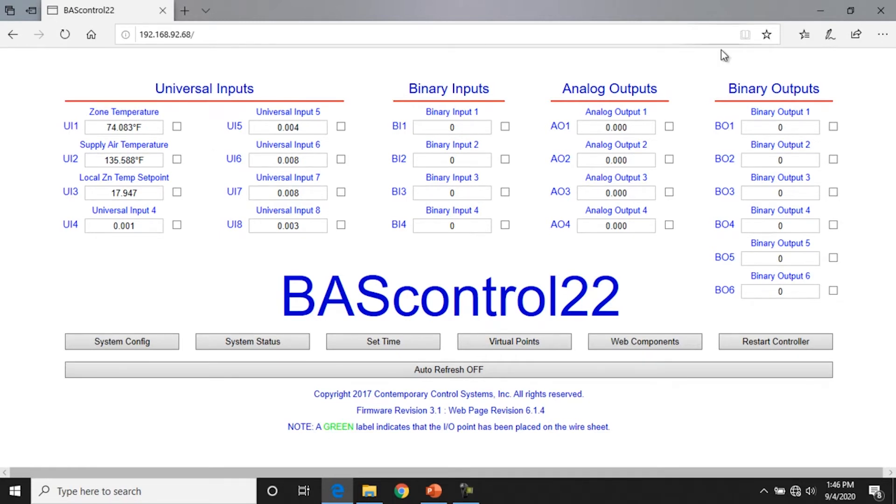
# Close Edge, launch BASbackup from the desktop, and start entering file name RTU1_15_17.zip
pyautogui.click(892, 11)
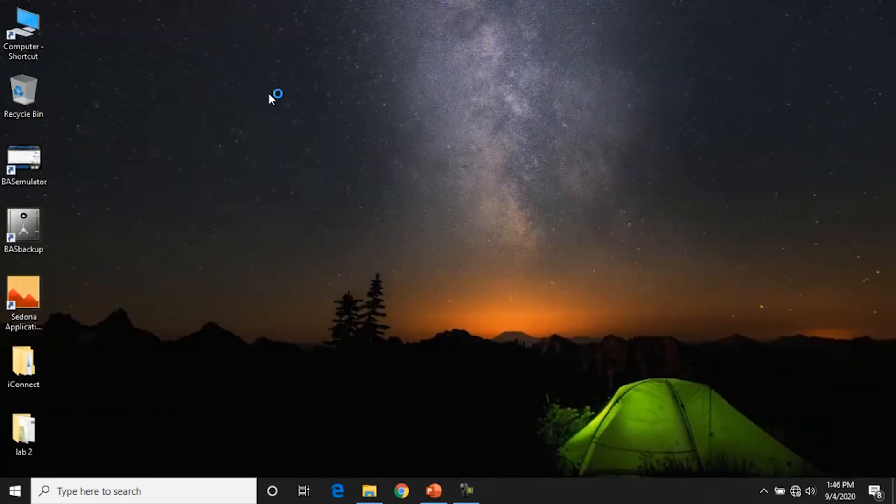
pyautogui.doubleClick(35, 224)
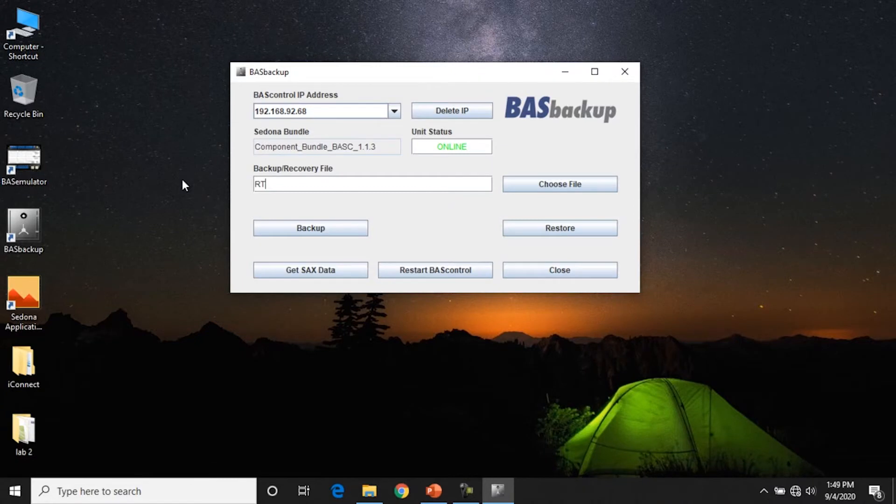
pyautogui.write('U1_15_17.zip')
# Back up the 192.168.92.68 controller to RTU1_15_17.zip after entering the wire sheet credentials
pyautogui.click(314, 231)
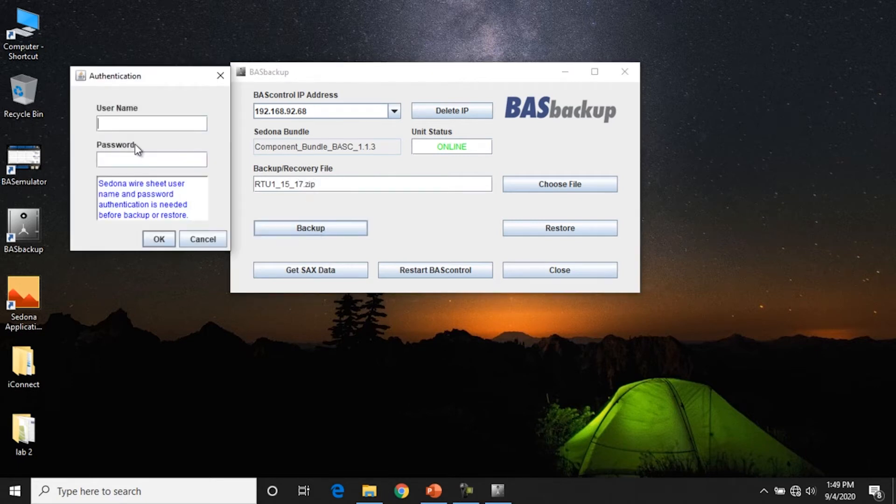
pyautogui.write('admin')
pyautogui.click(158, 239)
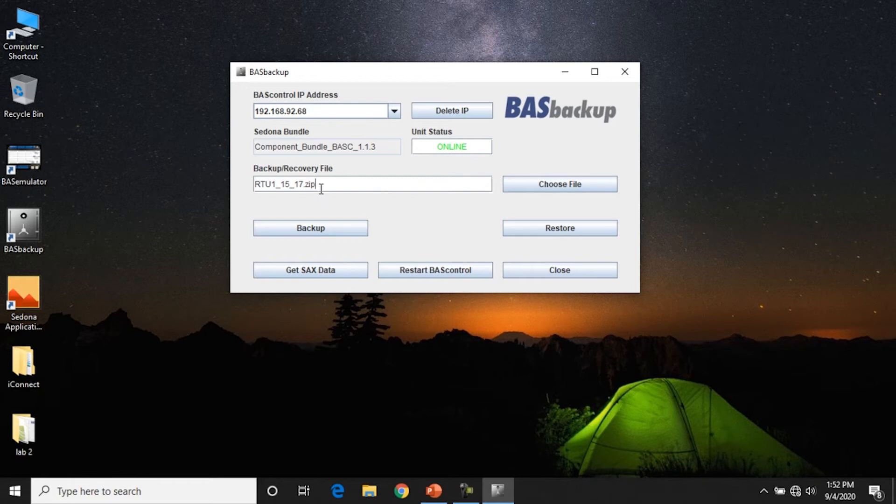
pyautogui.click(253, 185)
# Bring up Restore Setup showing netmask 255.255.255.0 and gateway 192.168.92.1, cancelling the zip file chooser
pyautogui.click(548, 228)
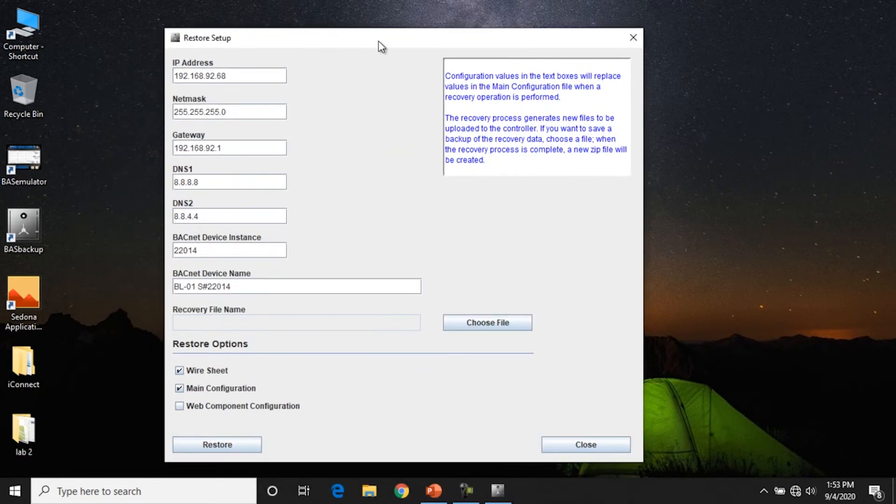
pyautogui.moveTo(382, 45); pyautogui.dragTo(451, 47)
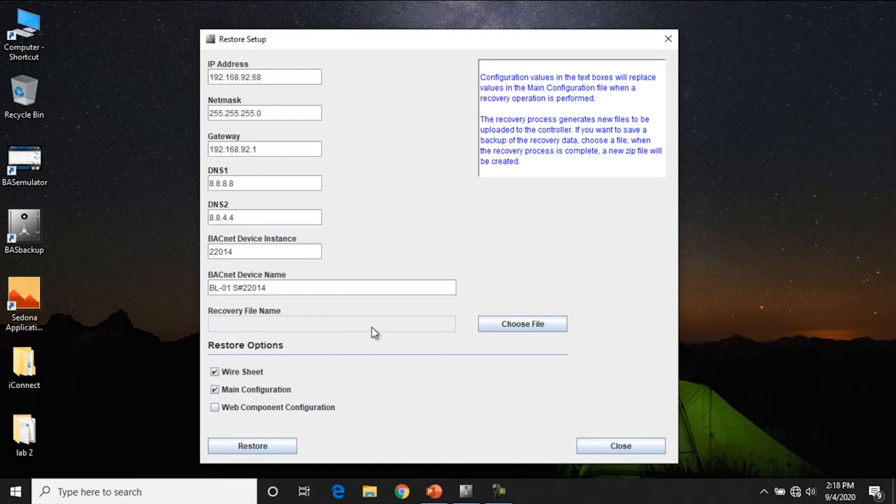
pyautogui.click(494, 331)
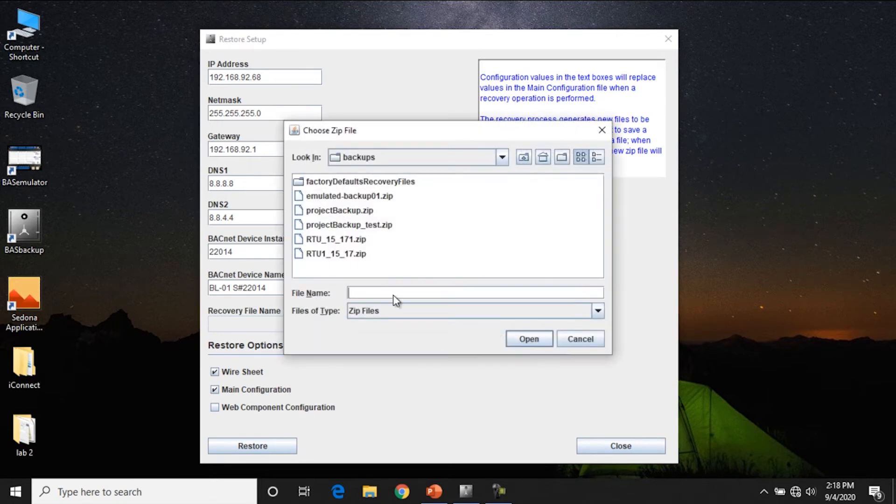
pyautogui.click(581, 339)
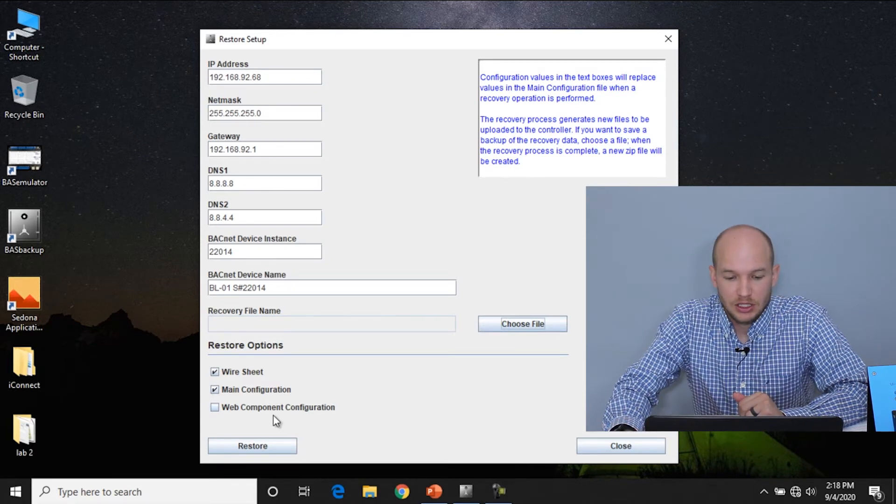
pyautogui.moveTo(295, 414)
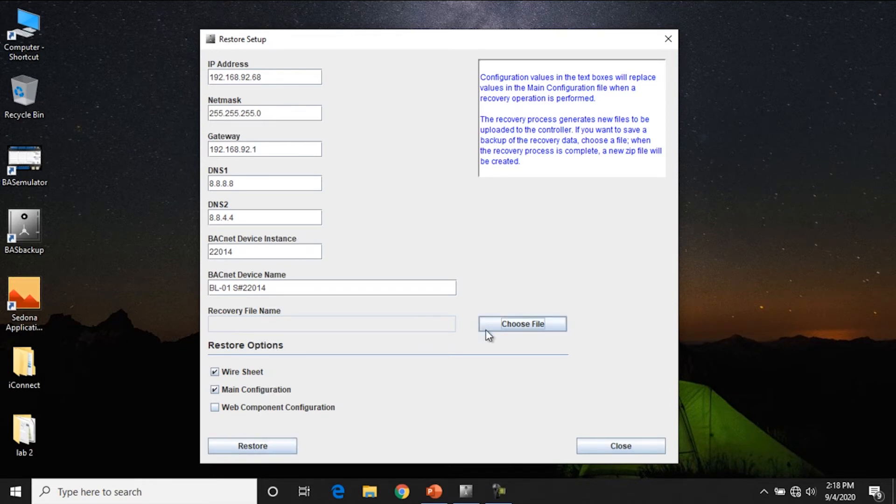
# Restore the configuration to the controller with its credentials and accept the required restart
pyautogui.click(241, 445)
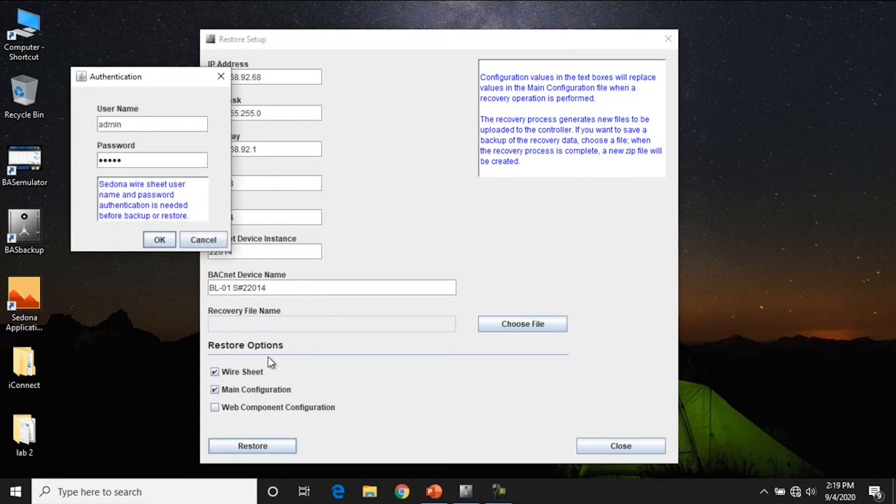
pyautogui.click(163, 245)
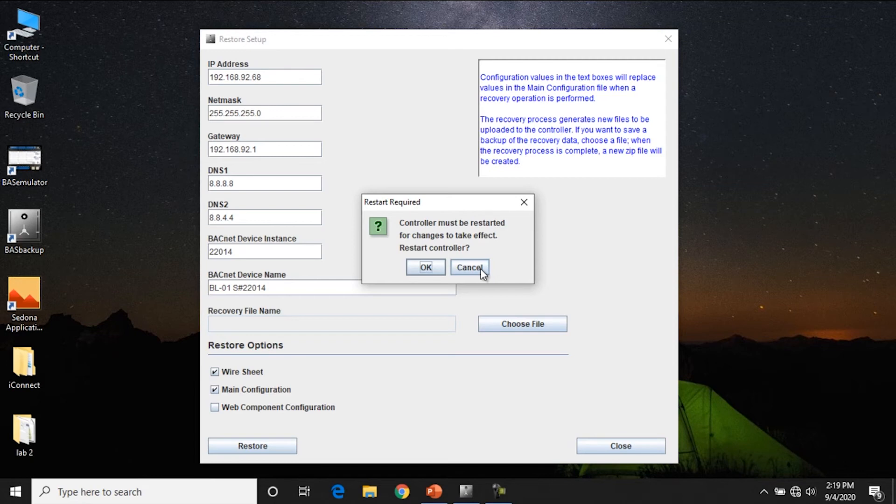
pyautogui.click(425, 267)
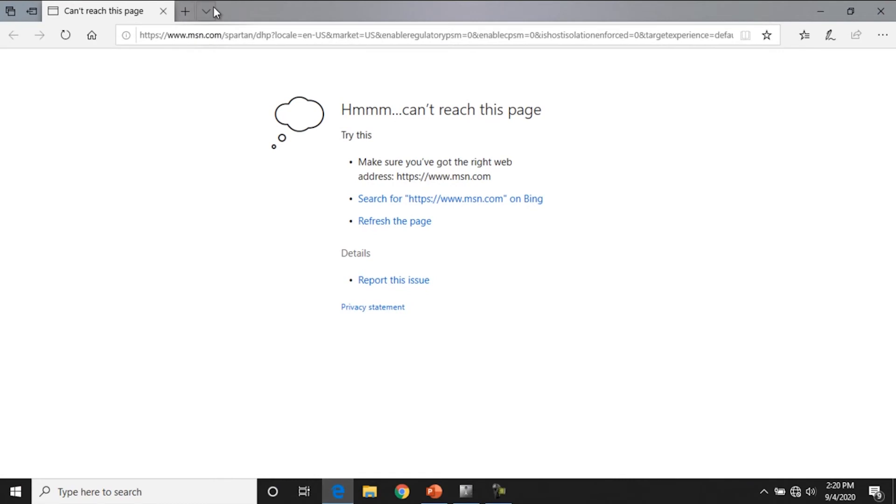
pyautogui.click(232, 36)
pyautogui.write('192.168.92.68/')
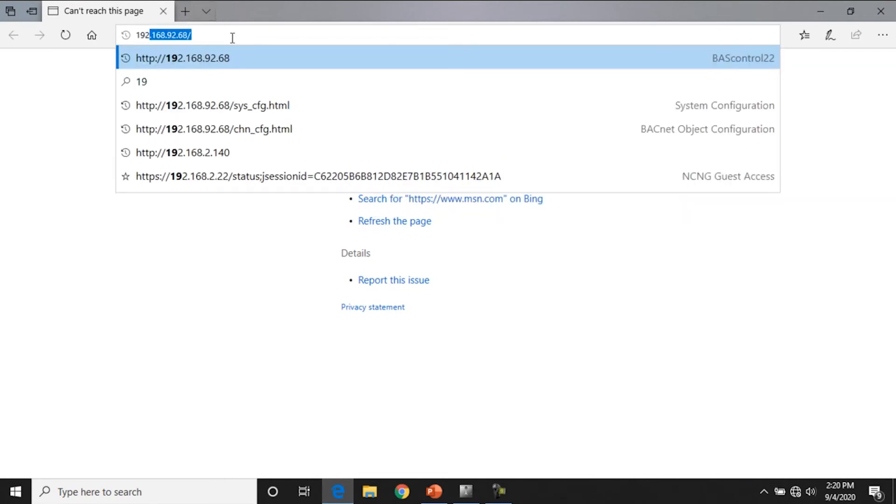
pyautogui.click(216, 58)
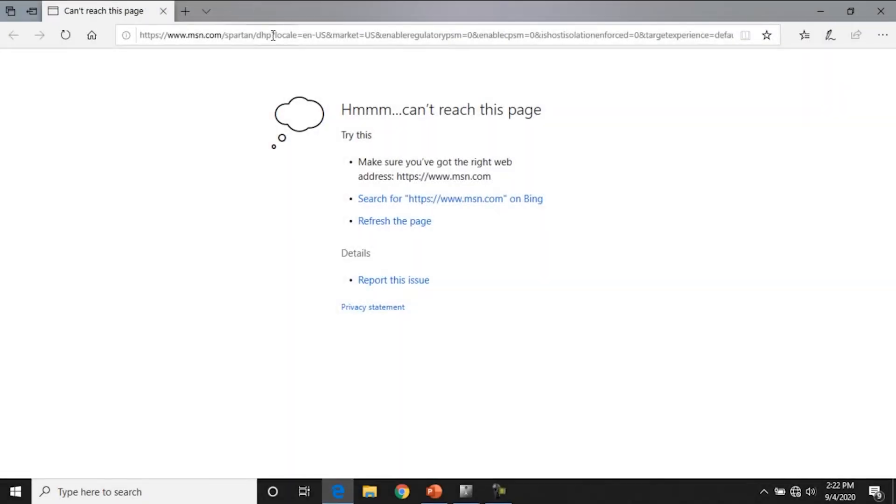
pyautogui.click(277, 37)
pyautogui.write('192')
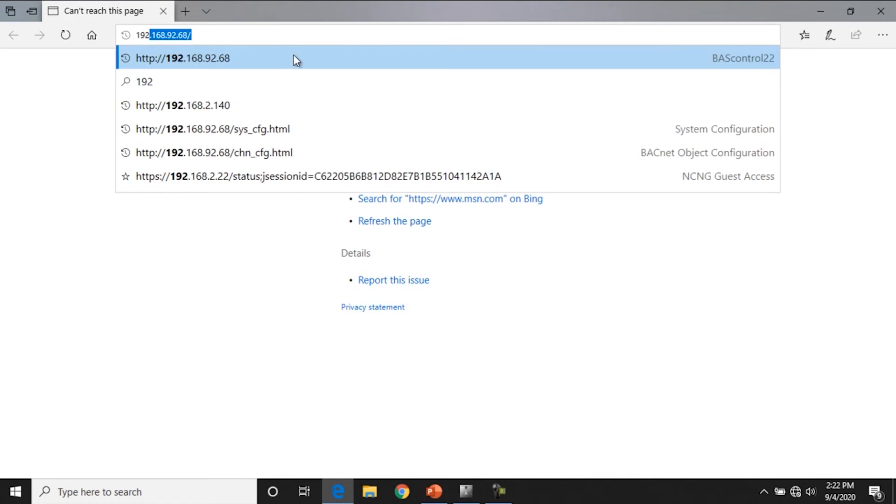
pyautogui.click(294, 55)
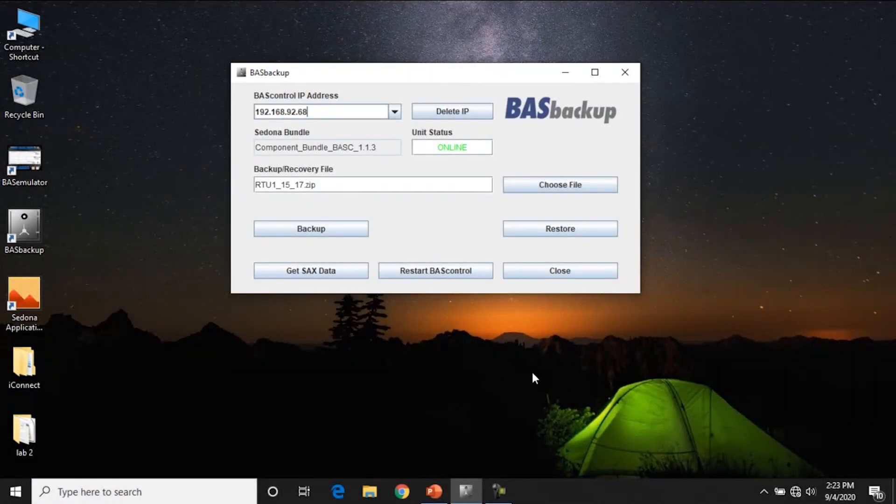
pyautogui.click(570, 228)
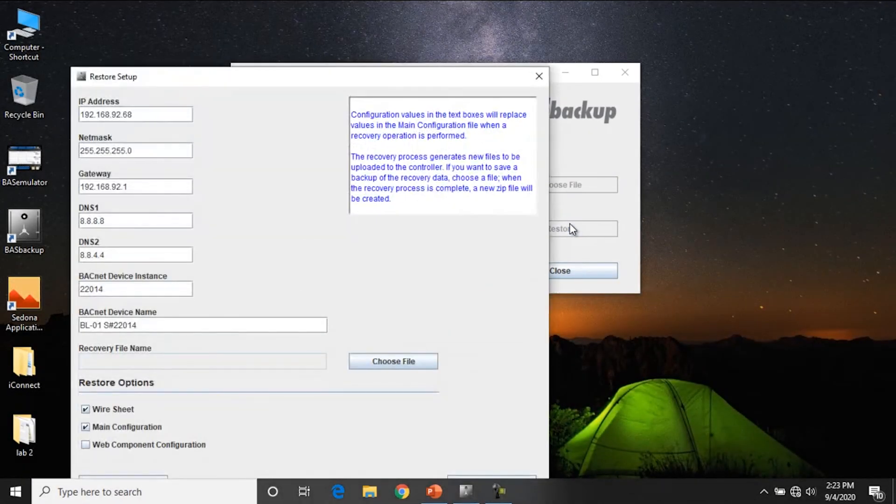
pyautogui.moveTo(406, 80); pyautogui.dragTo(505, 44)
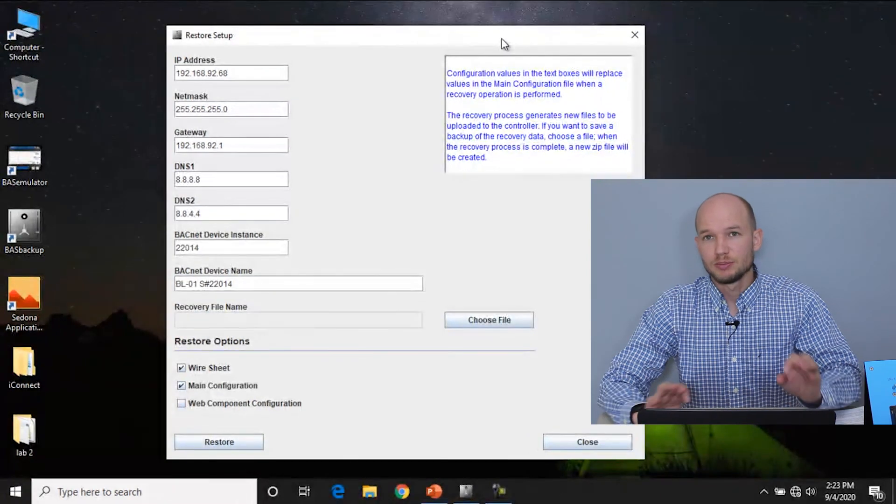
pyautogui.tripleClick(248, 70)
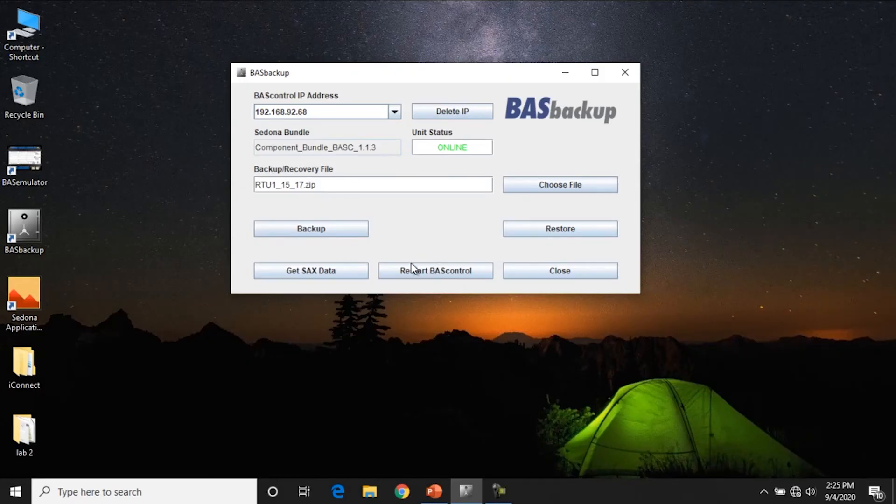
# Fetch SAX File Statistics from the controller (9 components, 0 links, RAM 2960), then from RTU1_15_17.zip
pyautogui.click(342, 271)
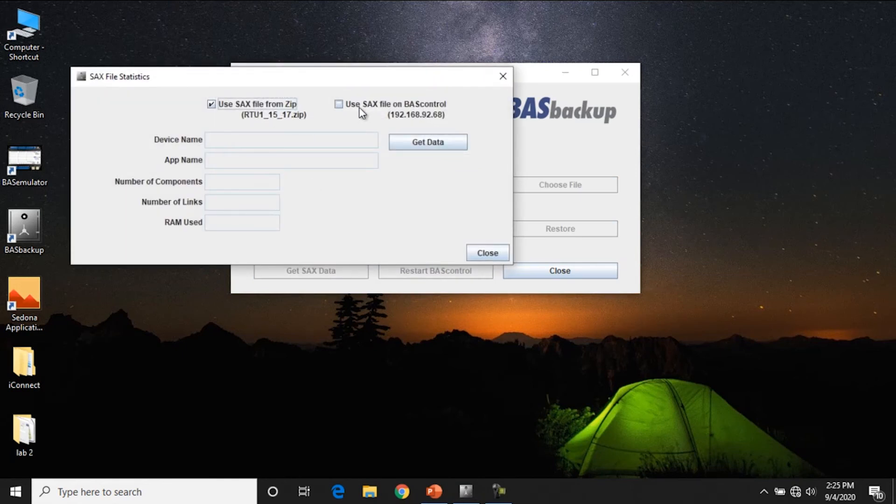
pyautogui.click(384, 114)
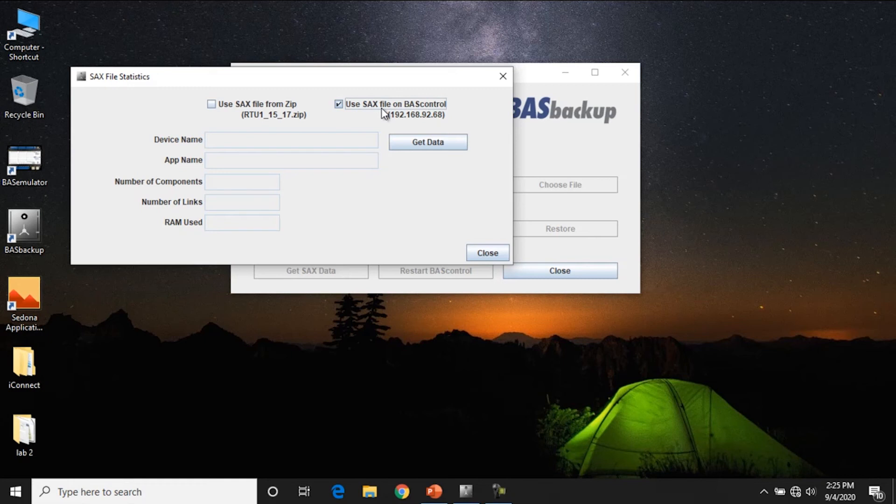
pyautogui.click(428, 142)
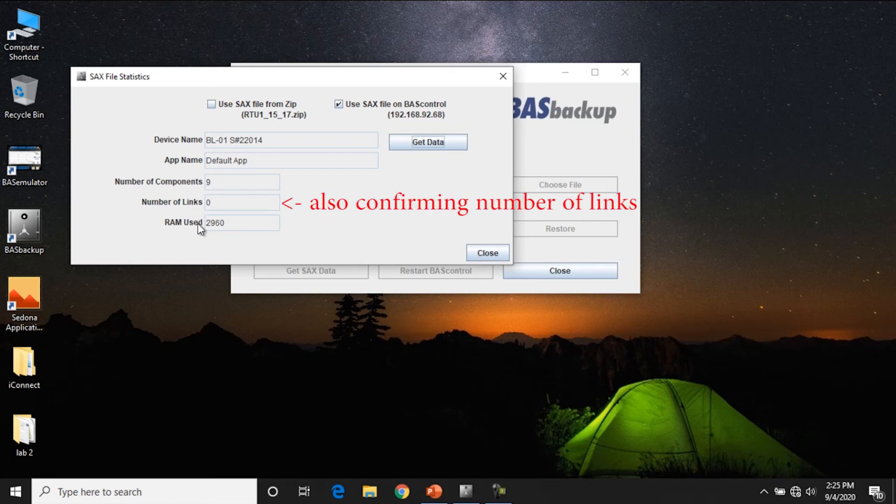
pyautogui.click(256, 105)
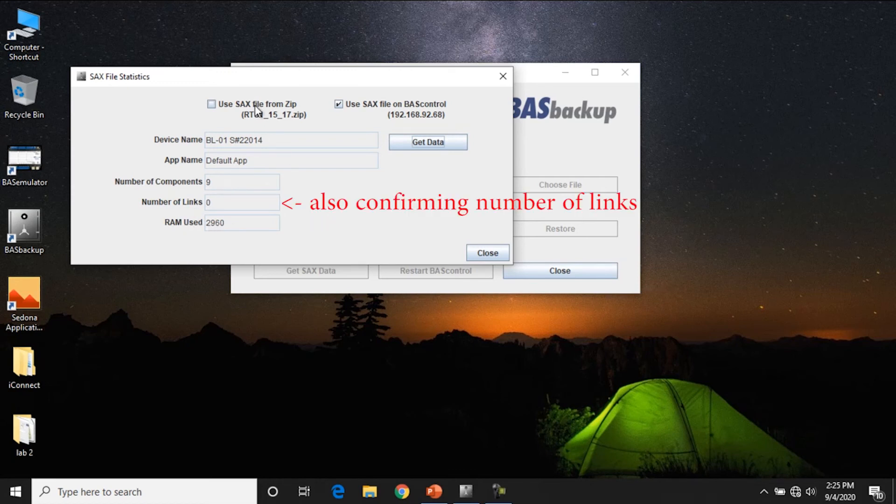
pyautogui.click(400, 141)
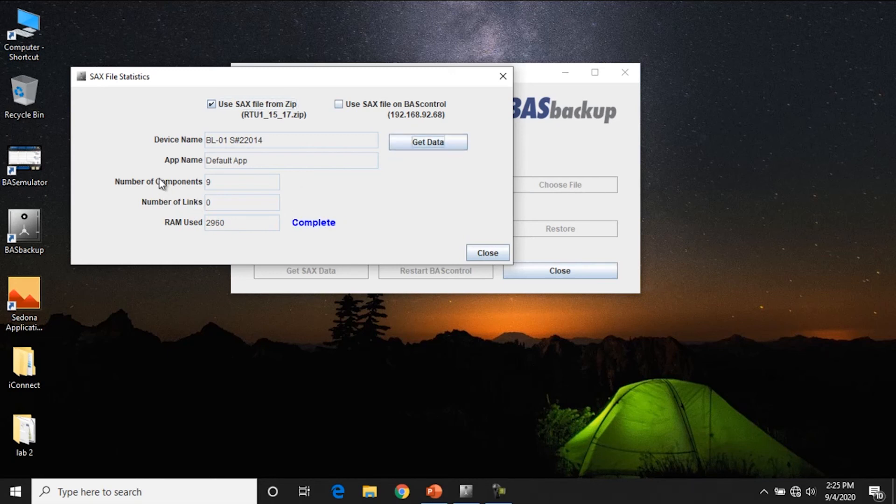